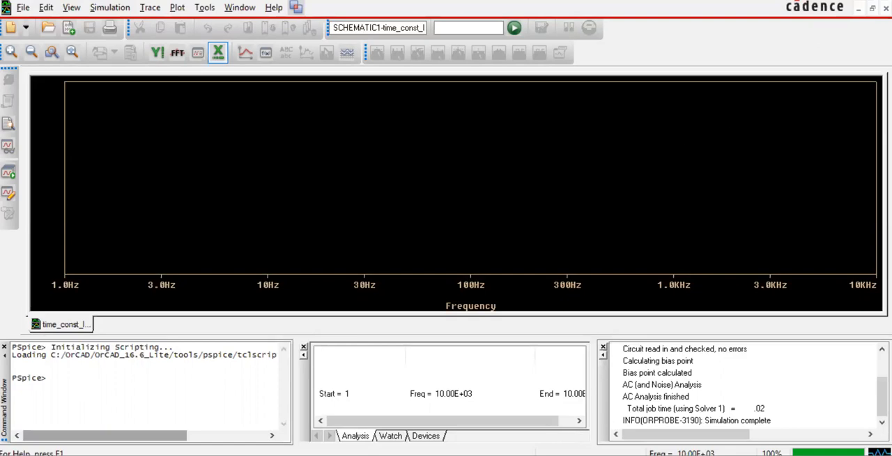
Step: Switch to the OrCAD Capture schematic, place a voltage marker on the wire between R3 and C3, and run the simulation
key("alt+Tab")
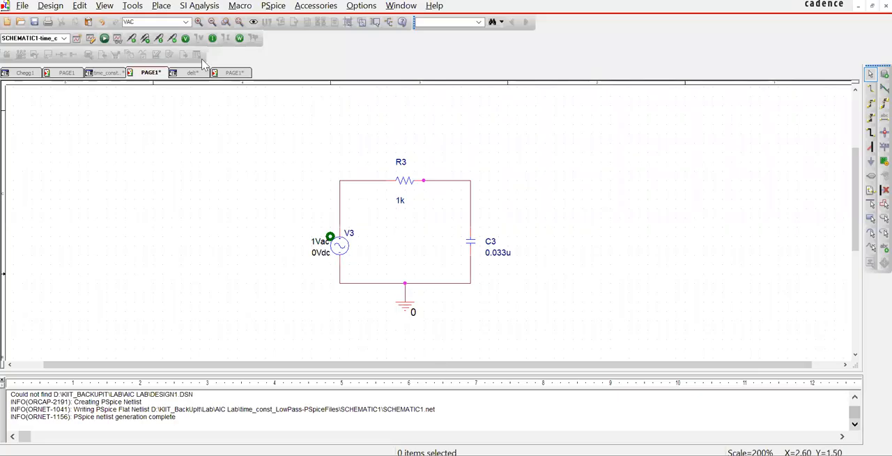
left_click(144, 38)
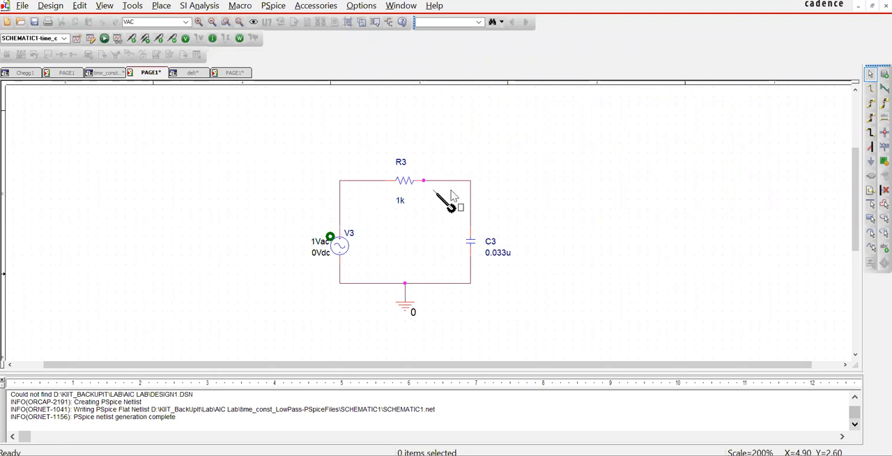
left_click(473, 203)
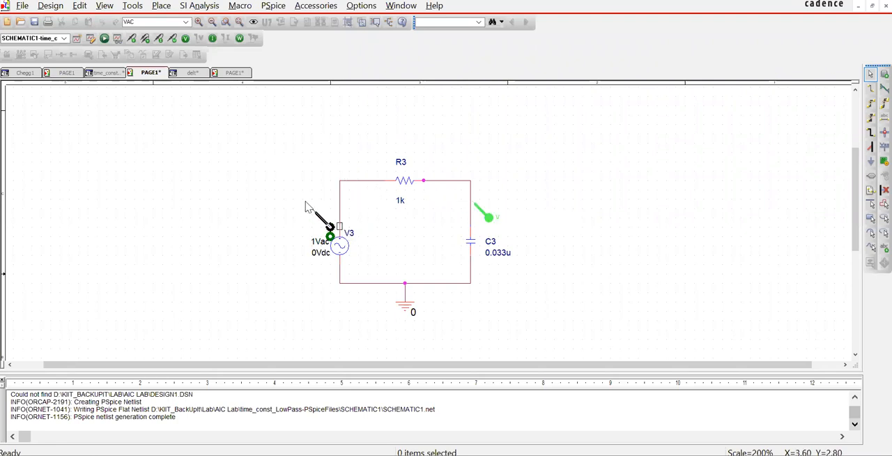
key("Escape")
left_click(105, 38)
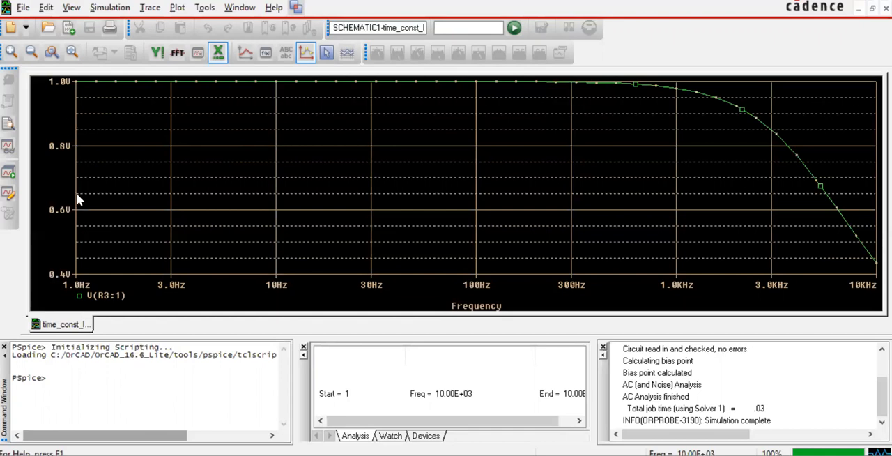
Step: Display the trace cursor and place it on the V(R3:1) curve at about 4.8 kHz
left_click(178, 8)
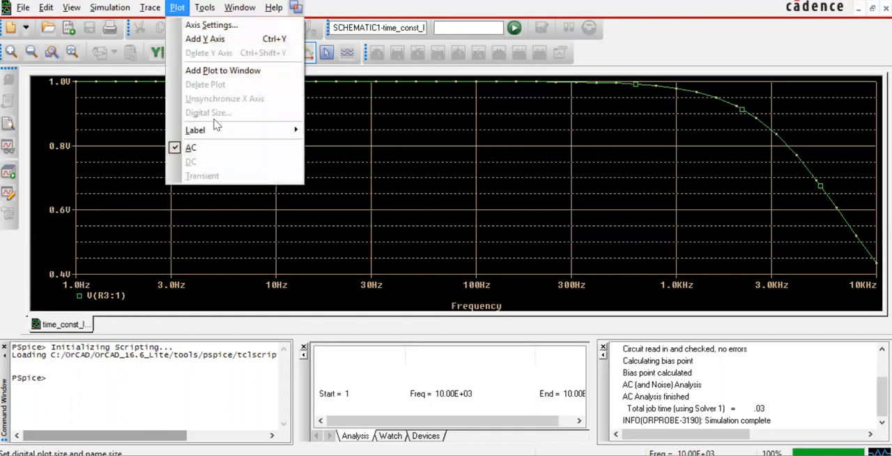
key("Left")
mouse_move(209, 102)
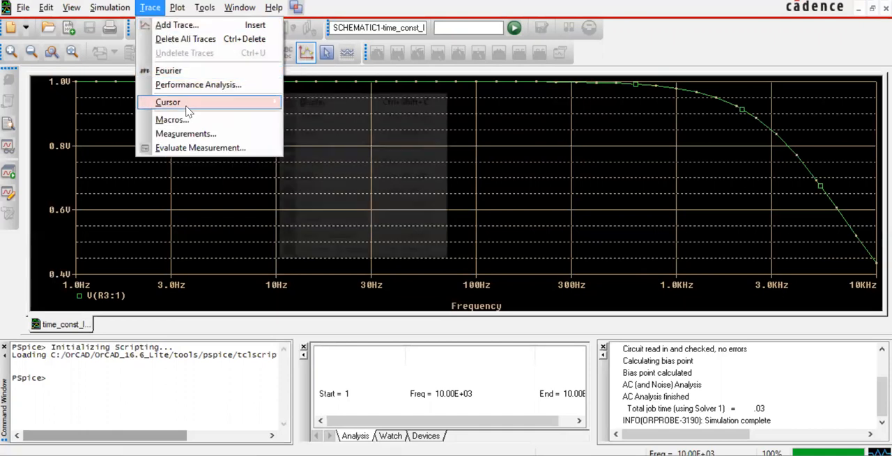
left_click(308, 105)
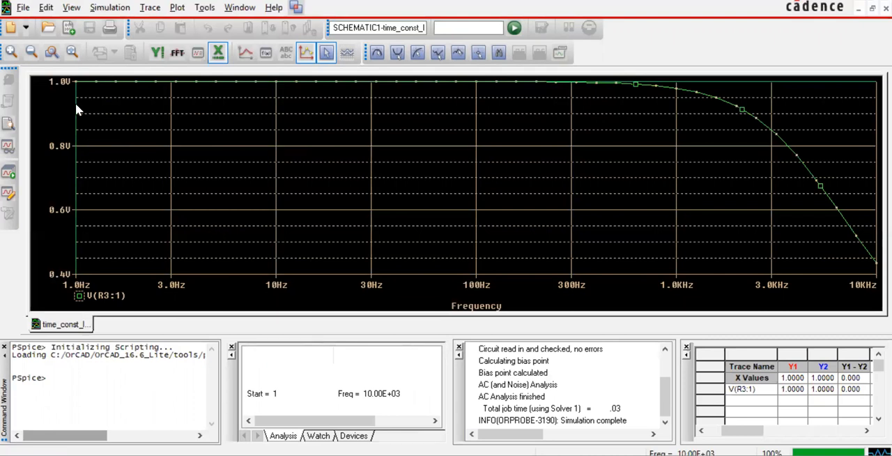
left_click_drag(76, 135, 814, 211)
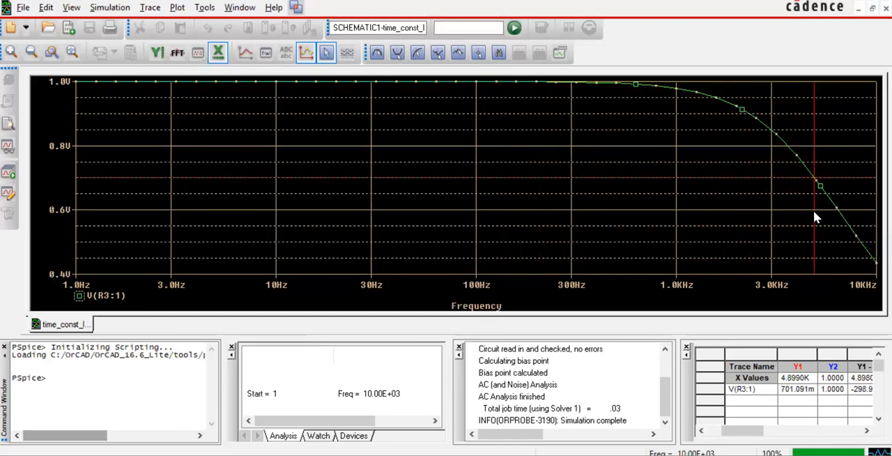
key("Left")
key("Left")
key("Left")
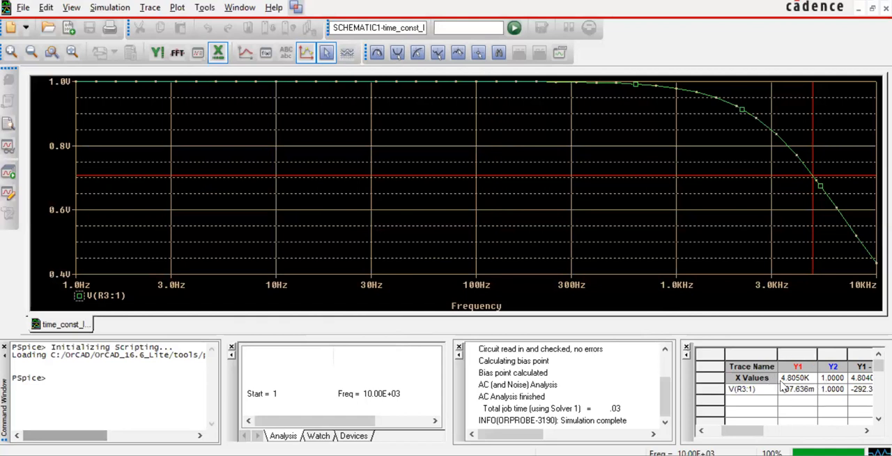
Step: Evaluate the measurement Cutoff_Lowpass_3dB(V(R3:1)) on the AC sweep
left_click(150, 7)
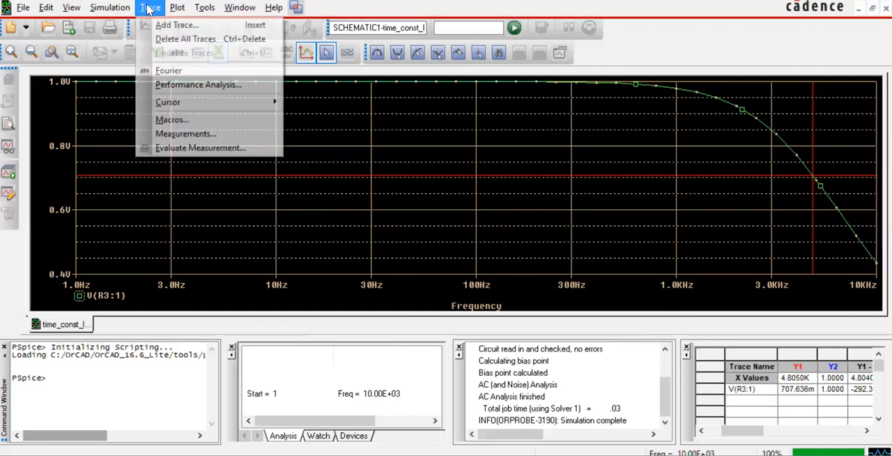
left_click(201, 148)
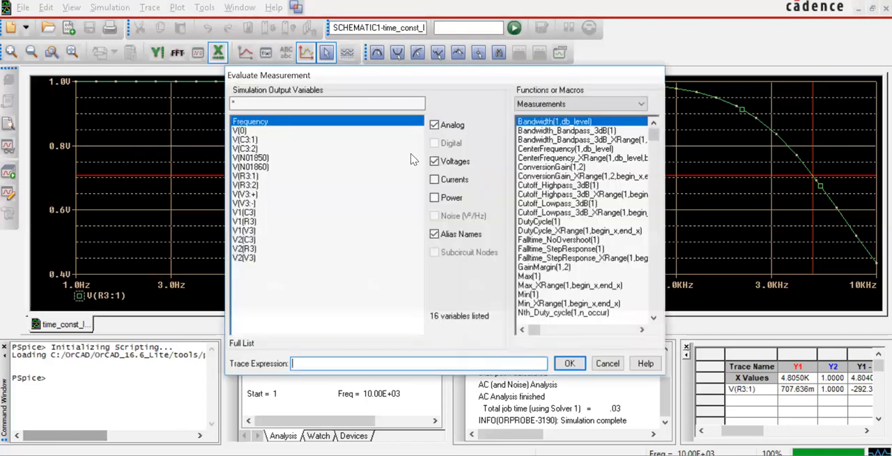
double_click(569, 203)
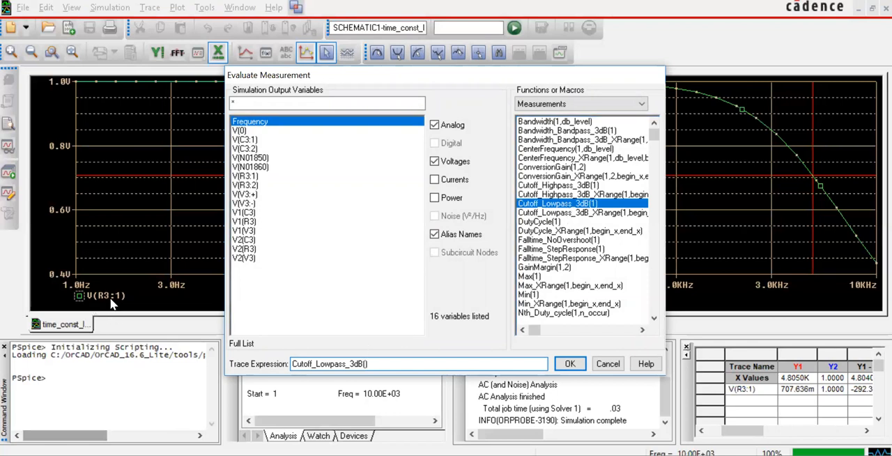
left_click(246, 176)
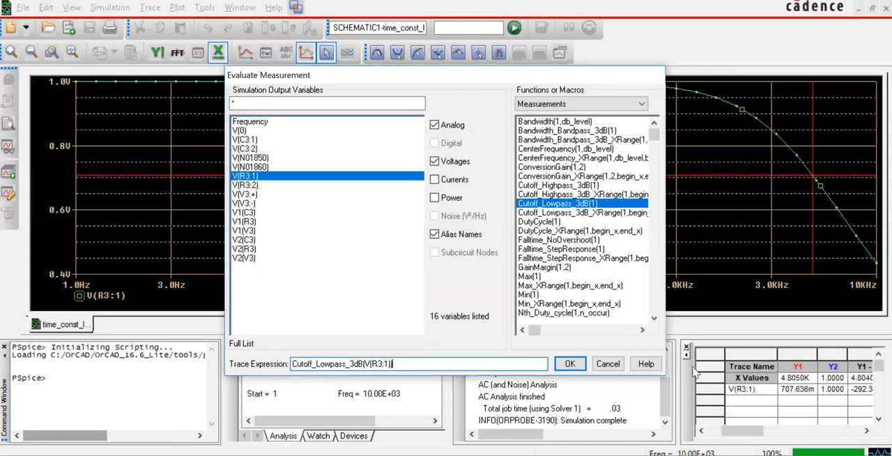
left_click(570, 364)
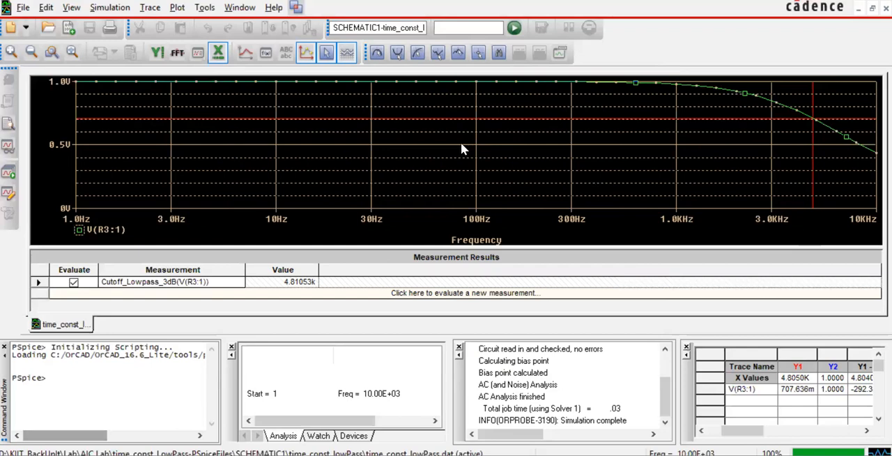
Step: Return to OrCAD Capture, open the schematic page with pulse source V2, and create a new simulation profile named effect
key("alt+Tab")
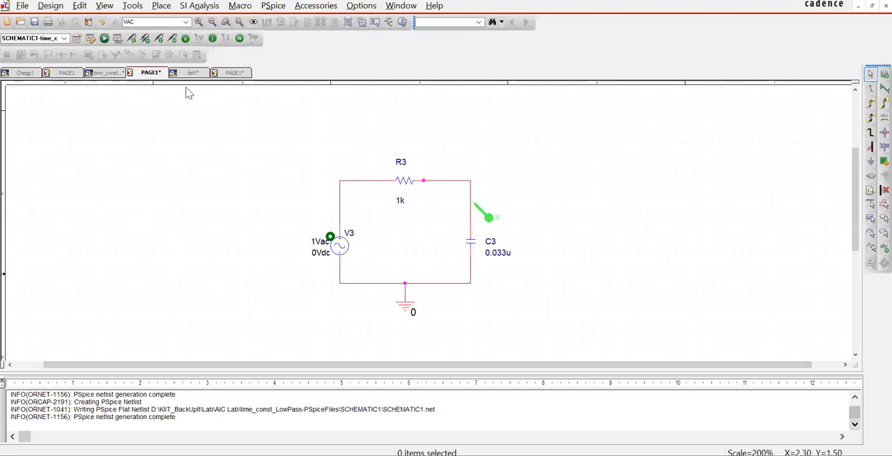
left_click(230, 73)
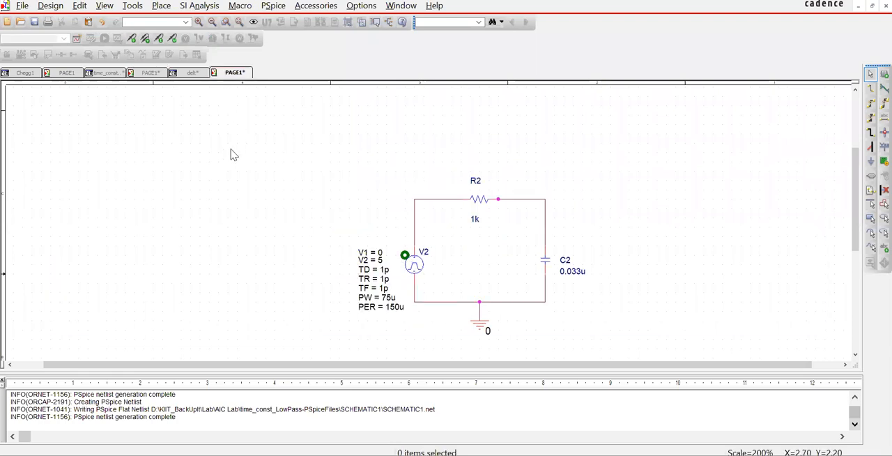
left_click_drag(283, 163, 635, 340)
left_click(617, 203)
left_click(268, 8)
left_click(301, 21)
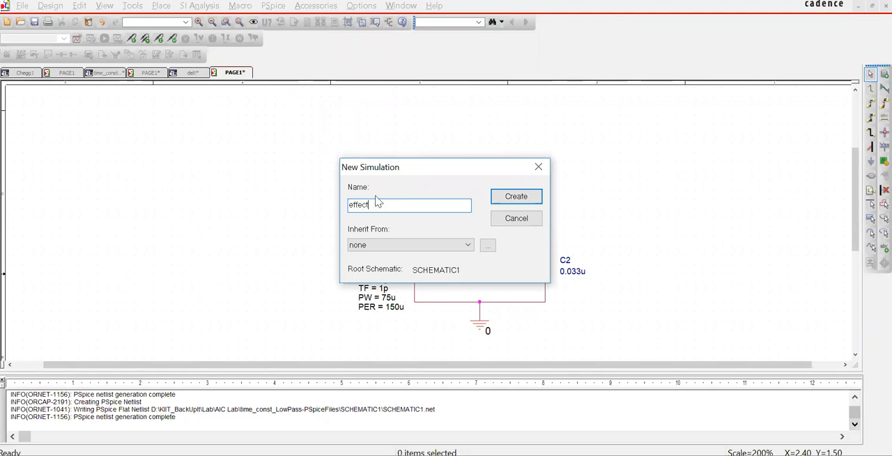
left_click(515, 196)
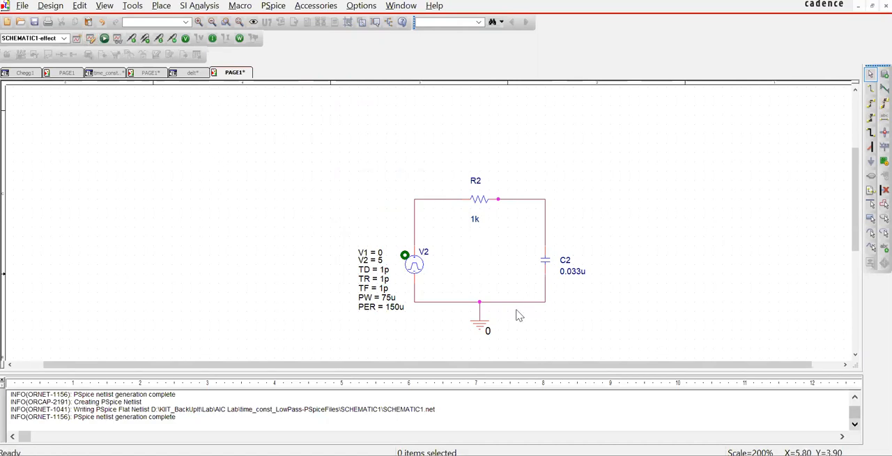
Step: Close the extra Simulation Settings window and set the effect profile's transient run time to 0.4ms
left_click(606, 455)
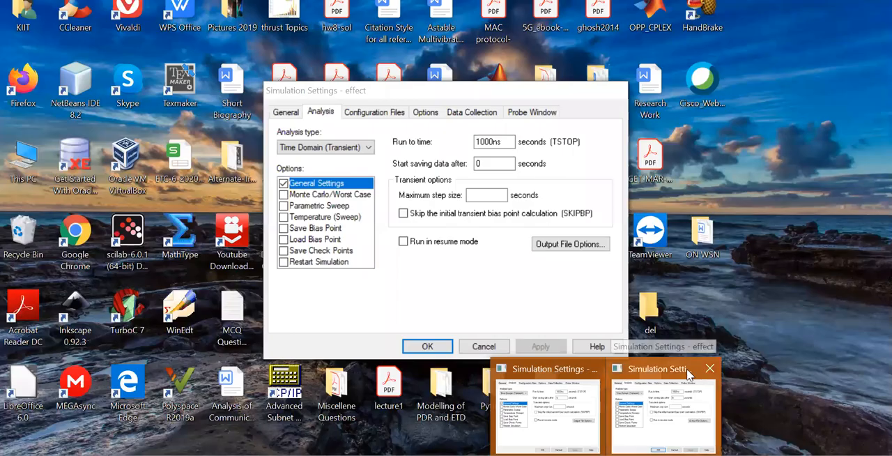
left_click(710, 369)
left_click(606, 408)
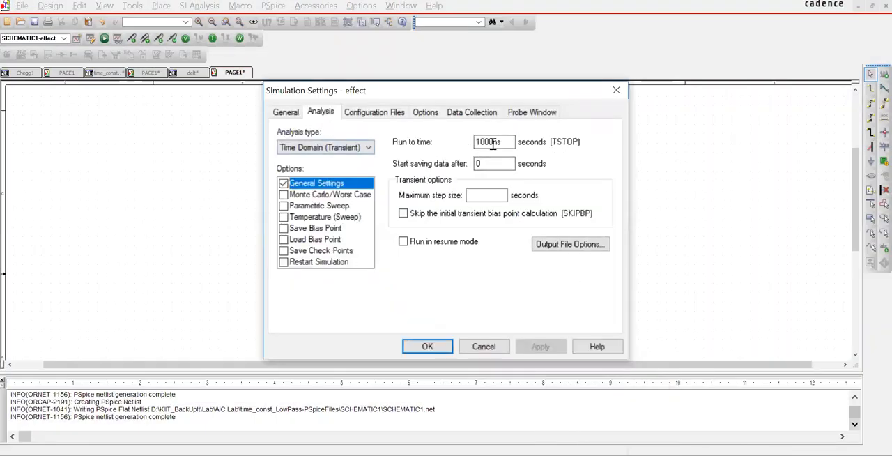
left_click_drag(499, 143, 460, 149)
type("0.5")
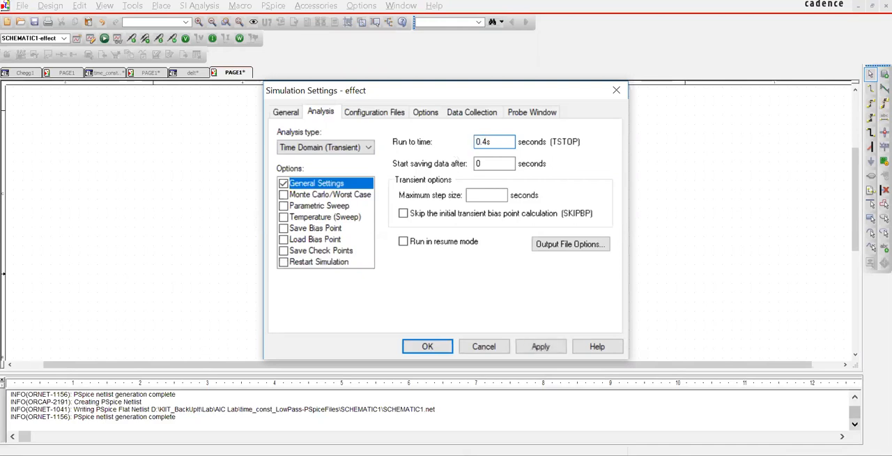
left_click(428, 346)
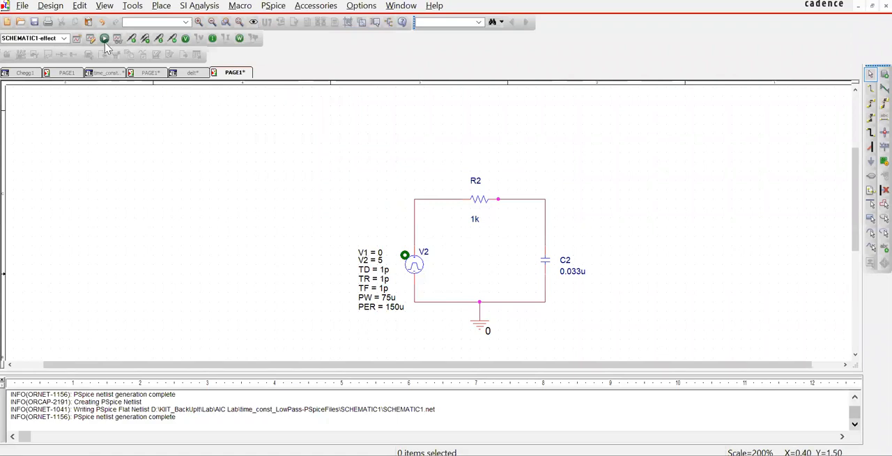
Step: Place voltage markers on the wire above source V2 and the wire above capacitor C2, and run the transient simulation
left_click(140, 41)
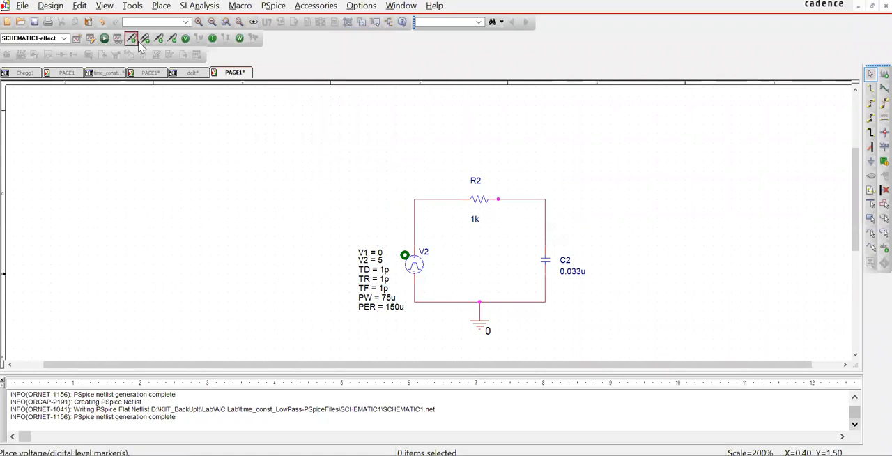
left_click(416, 213)
left_click(548, 224)
key("Escape")
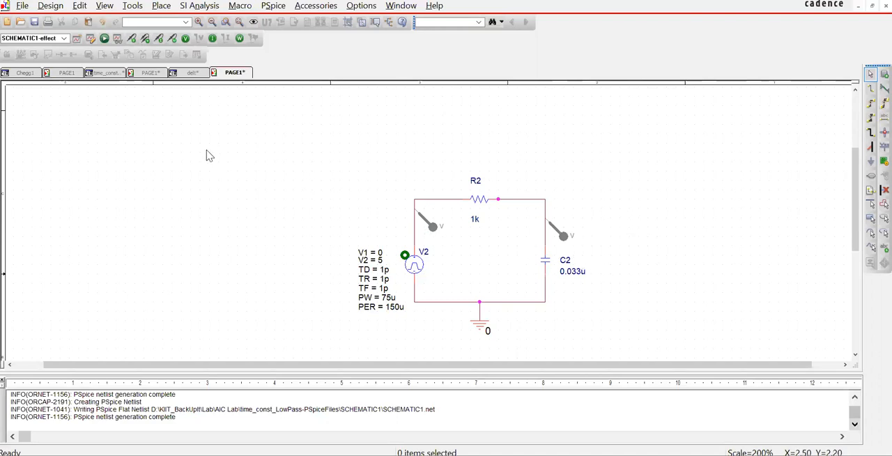
left_click(103, 39)
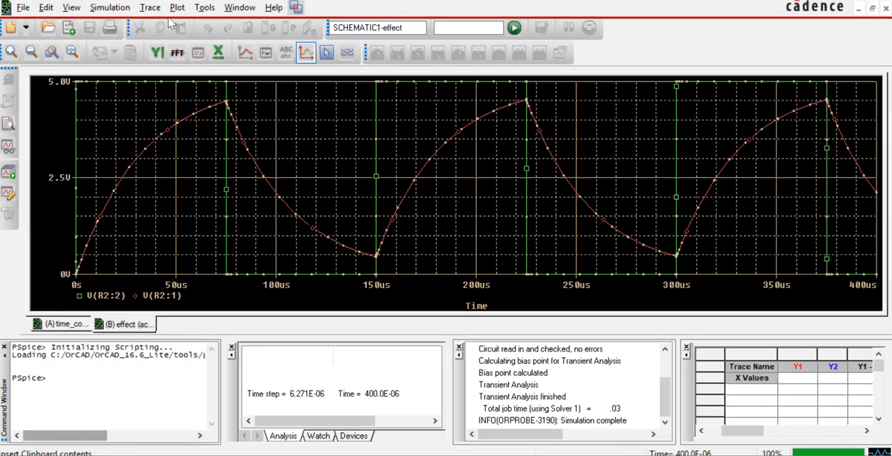
Step: Display the cursor on the transient plot and move it to about 33.2 µs on the time axis
left_click(150, 7)
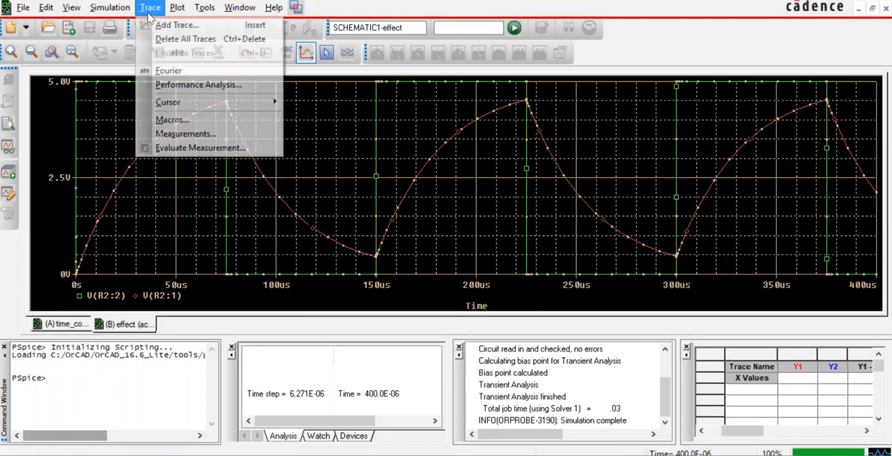
mouse_move(181, 108)
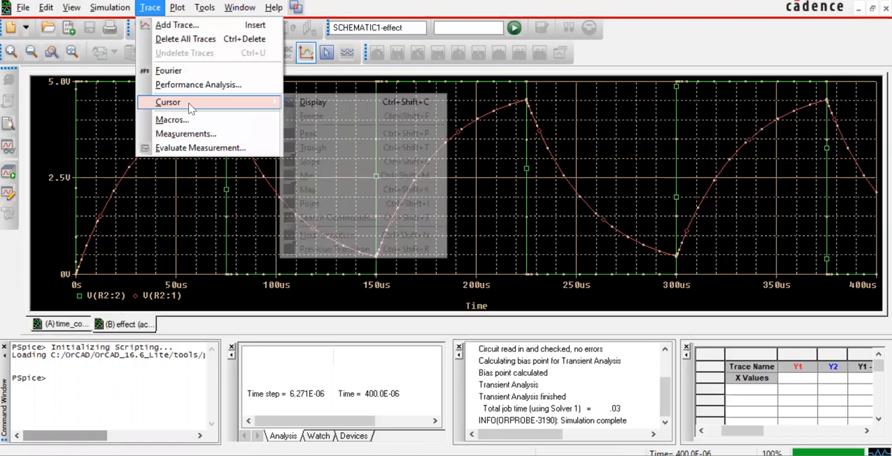
left_click(339, 105)
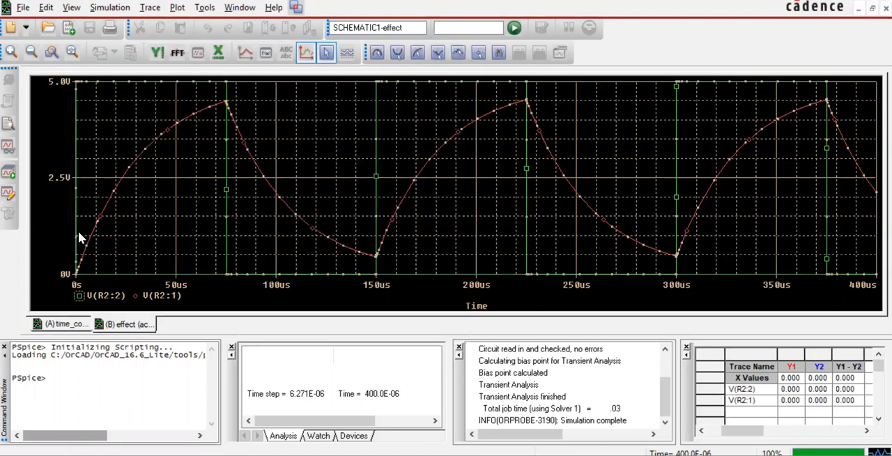
left_click_drag(75, 150, 142, 151)
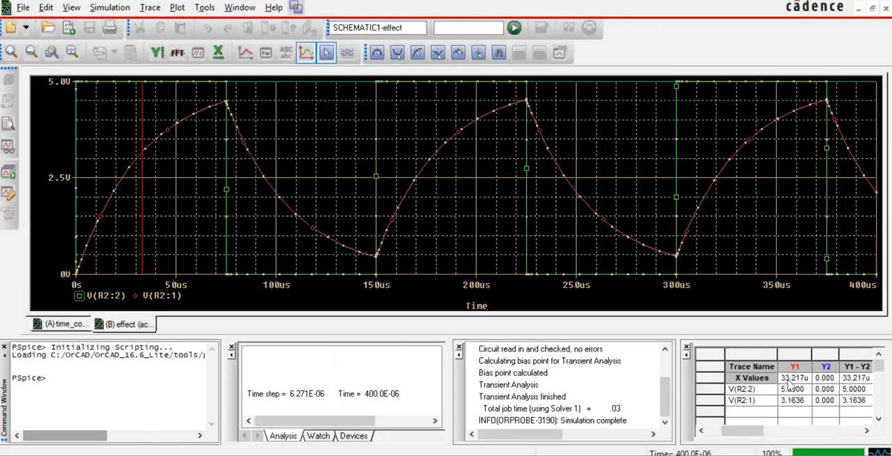
Step: Return to the schematic in OrCAD Capture, set resistor R2 to 10k, and rerun the transient simulation
left_click(483, 454)
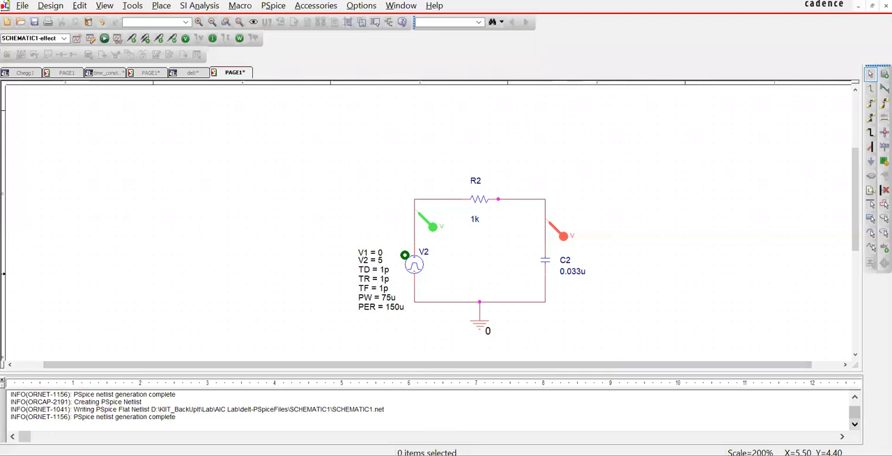
mouse_move(465, 455)
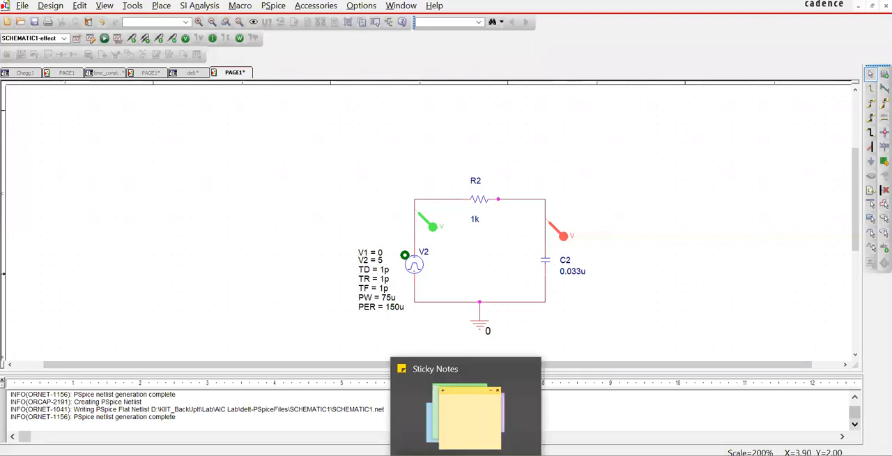
double_click(475, 220)
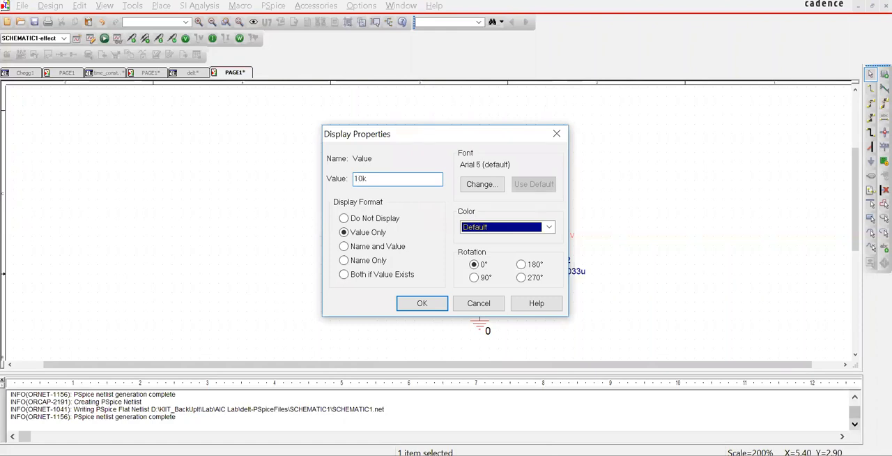
left_click(421, 305)
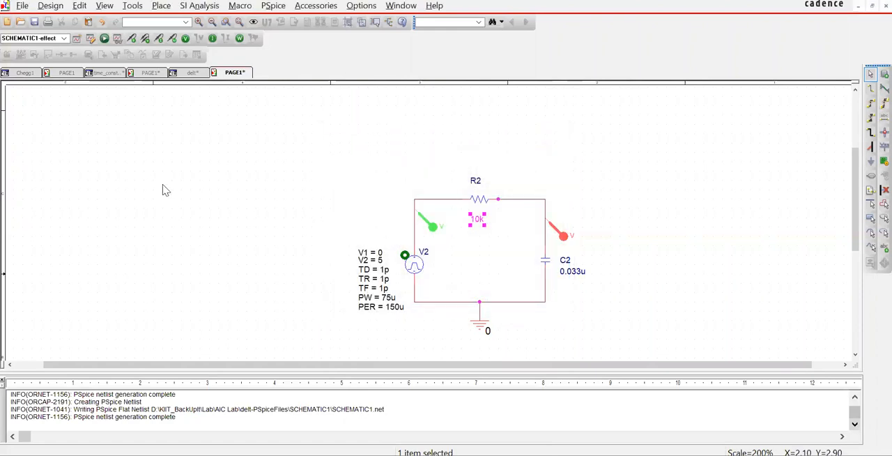
left_click(104, 38)
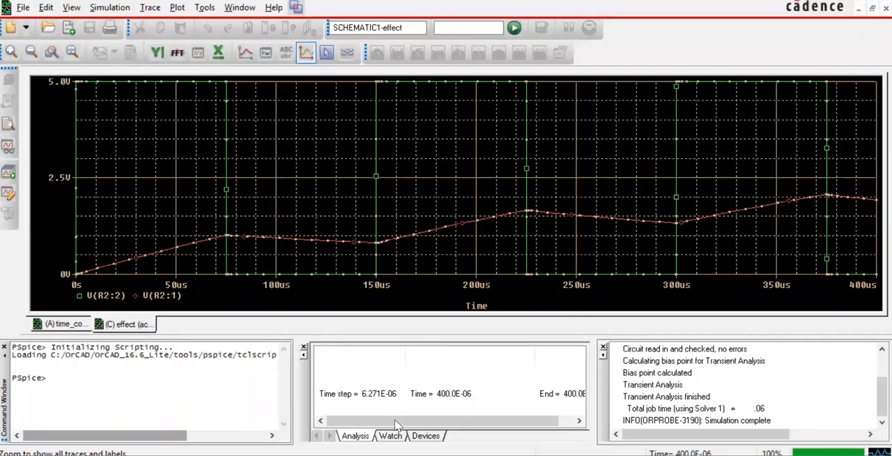
Step: Switch back to the schematic in OrCAD Capture, set resistor R2 to 0.01k, and rerun the transient simulation
left_click(450, 455)
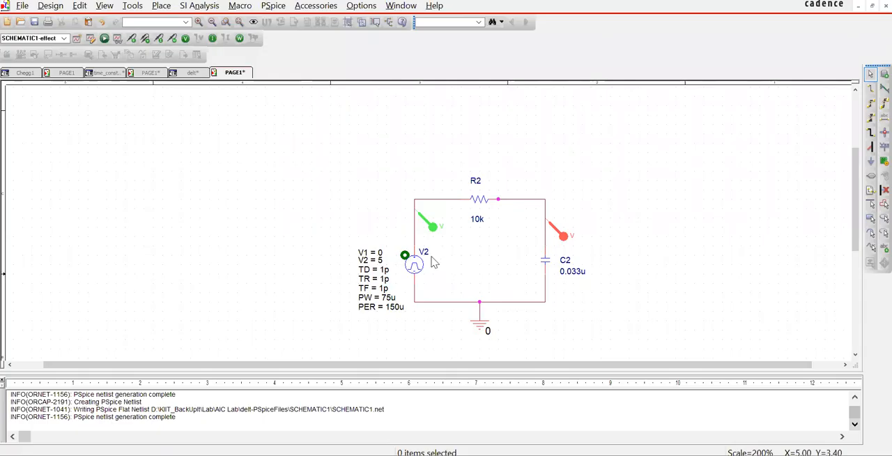
double_click(478, 218)
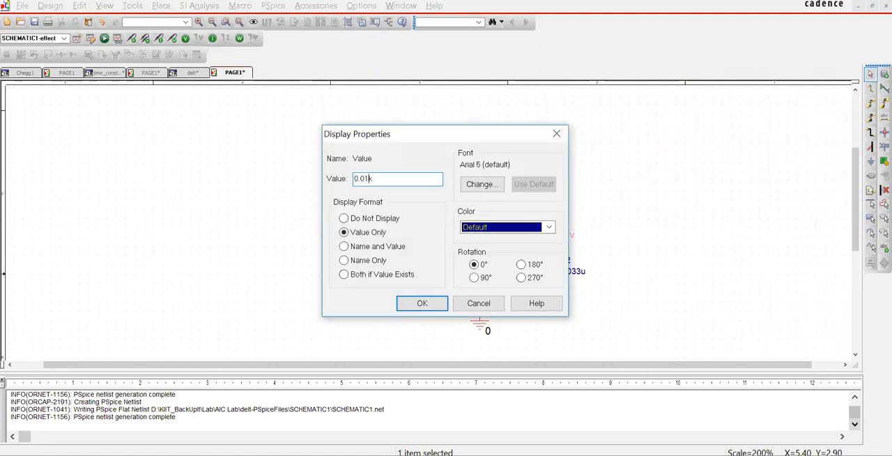
left_click(422, 303)
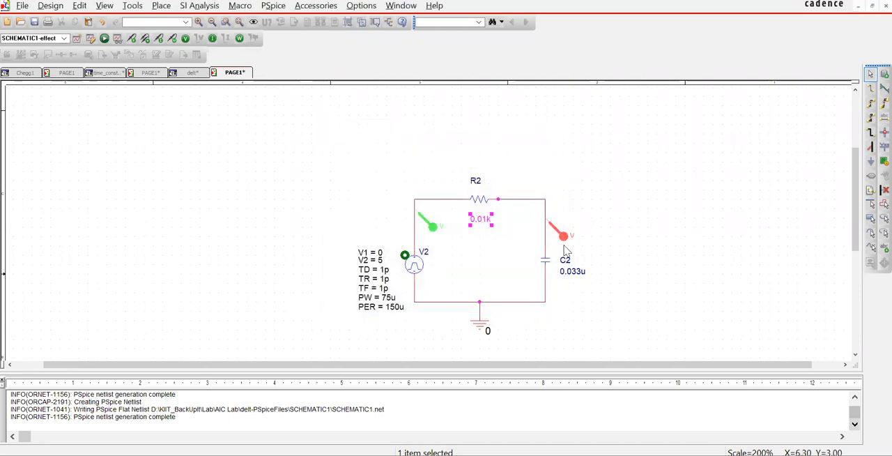
left_click(104, 39)
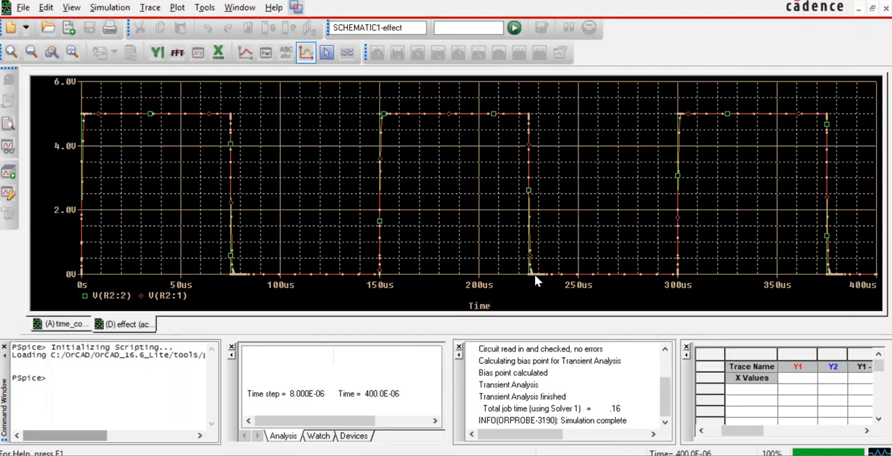
Step: In the OrCAD Capture schematic, set resistor R2 to 0.1k and rerun the transient simulation, returning to the schematic after viewing the plot
key("alt+Tab")
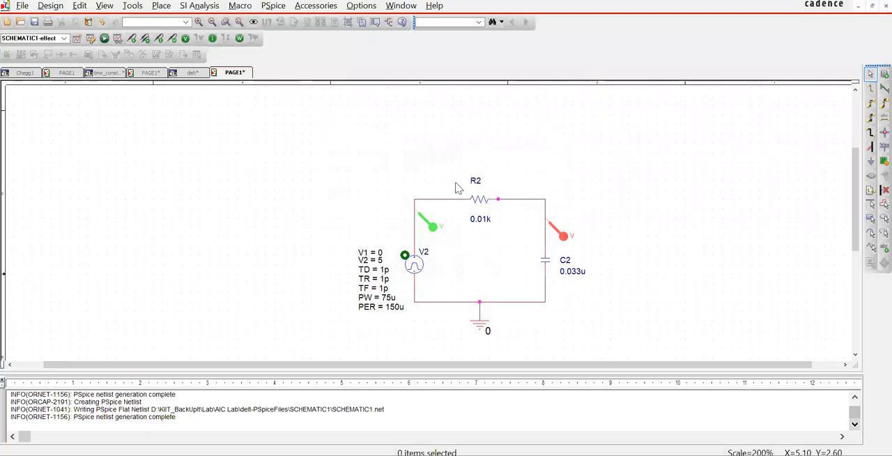
double_click(480, 222)
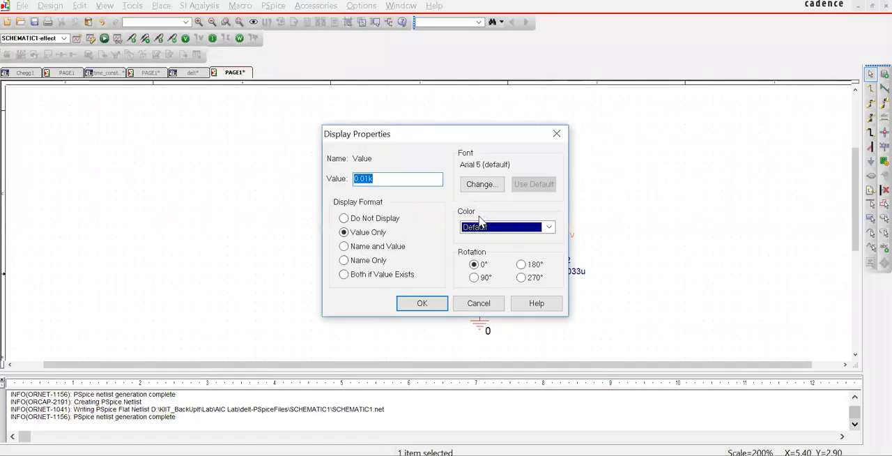
left_click(445, 308)
left_click(105, 38)
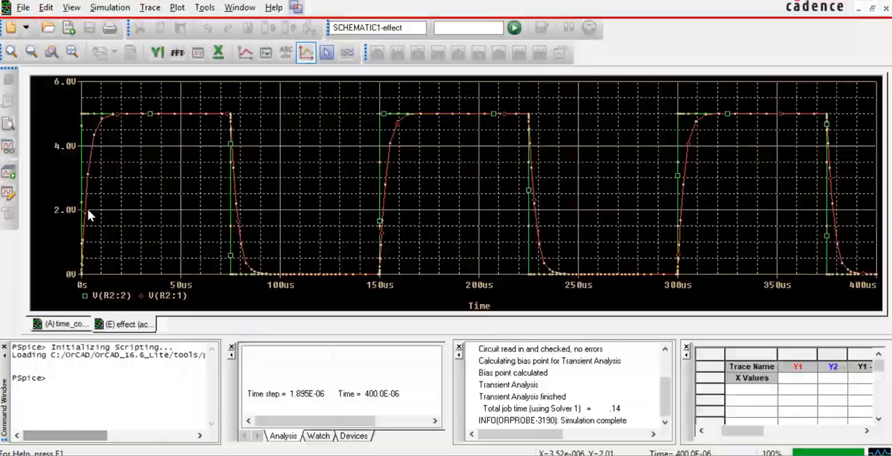
key("alt+Tab")
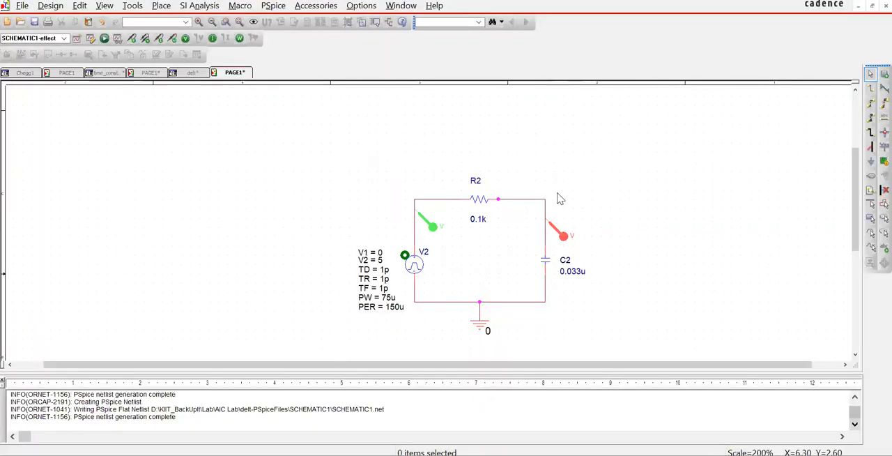